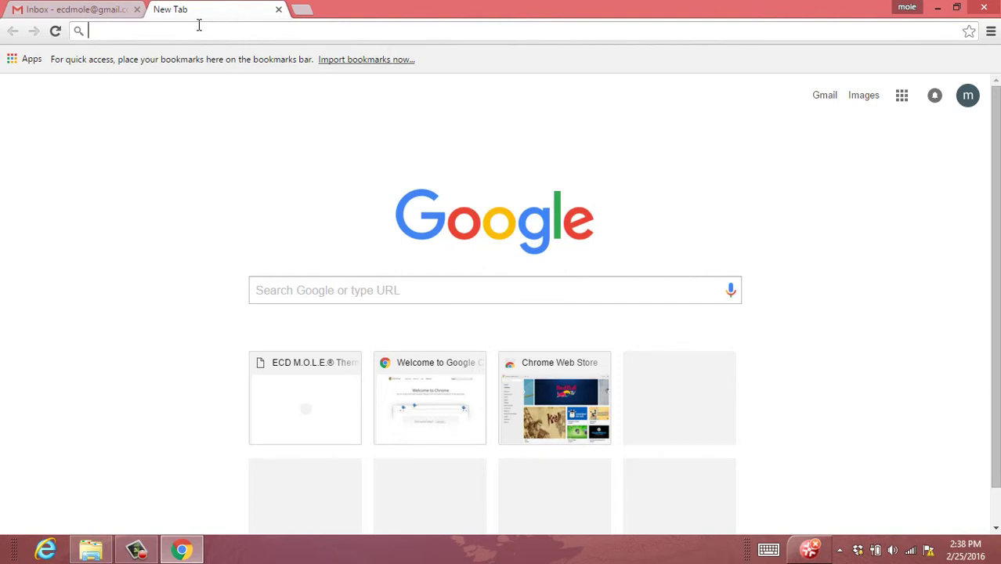
type("ecd")
key("Return")
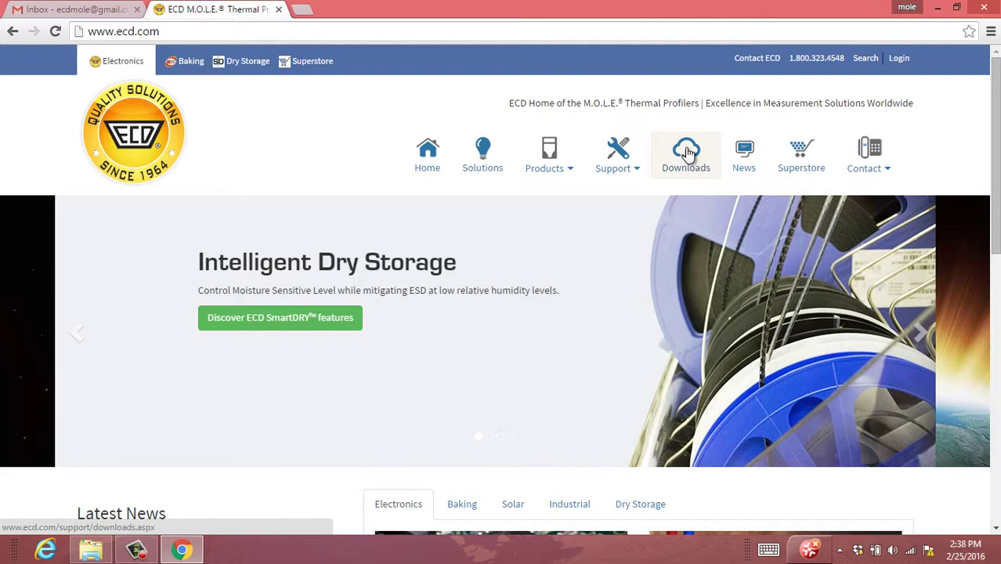
Step: From ECD Downloads, pick the M.O.L.E. MAP tile and scroll to the Software 3.20d entries
left_click(686, 153)
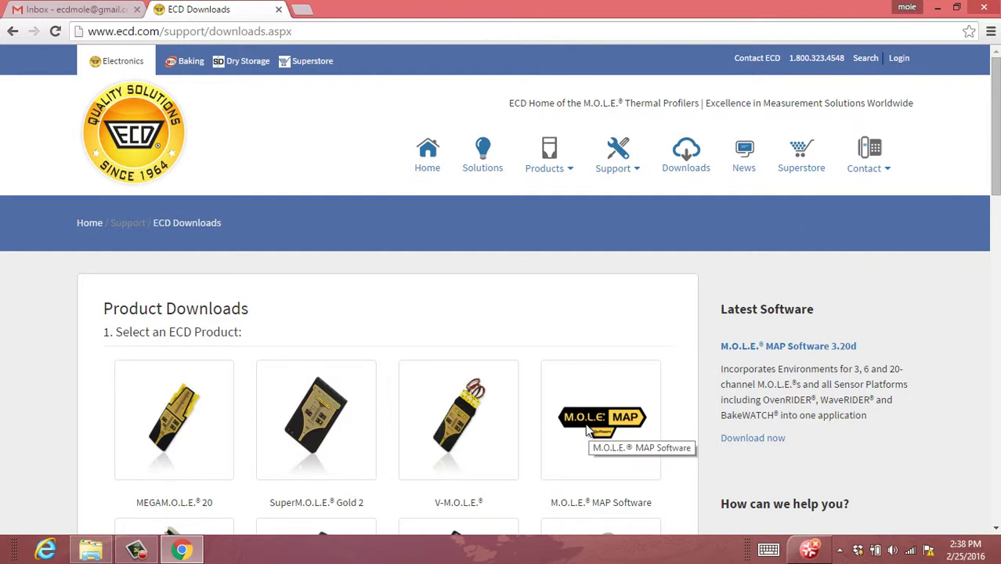
left_click(588, 431)
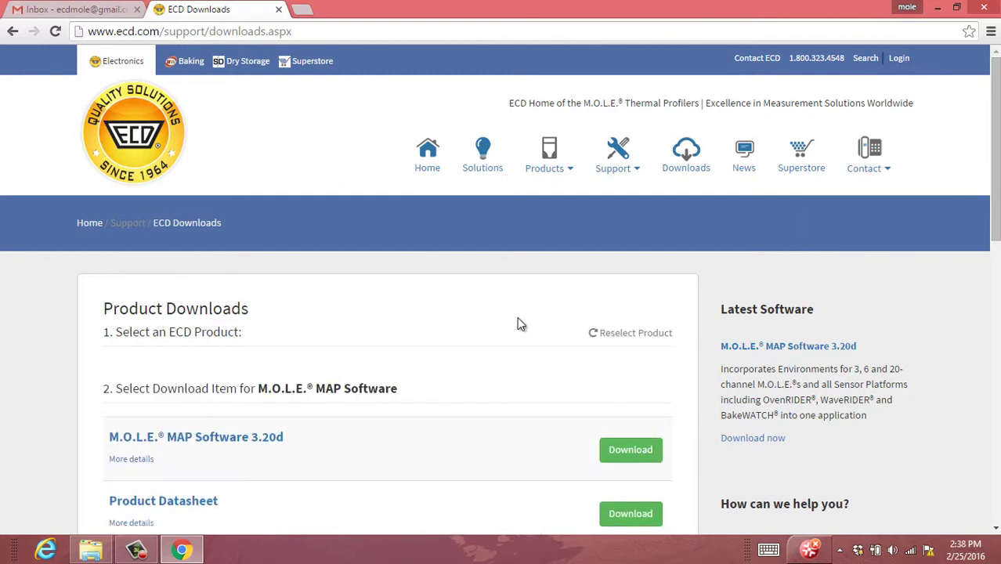
scroll(520, 322, "down", 2)
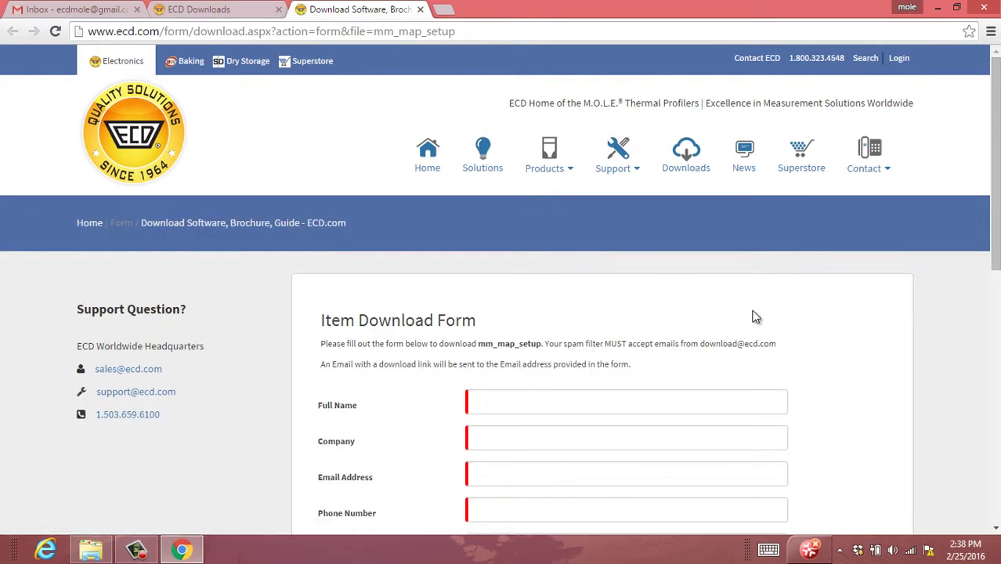
Step: Enter the full name, e-mail address and phone number in the download form
scroll(764, 313, "down", 2)
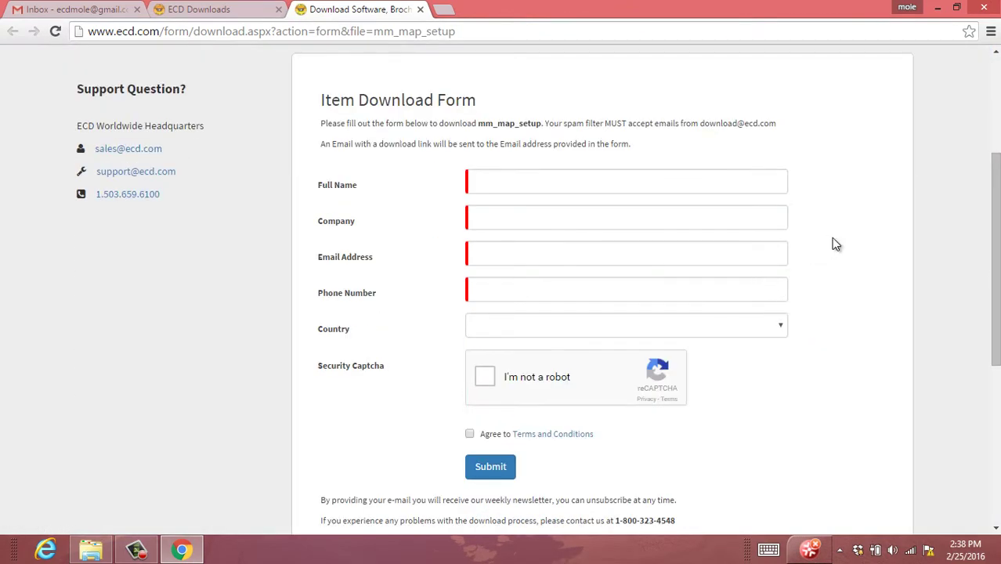
left_click(626, 184)
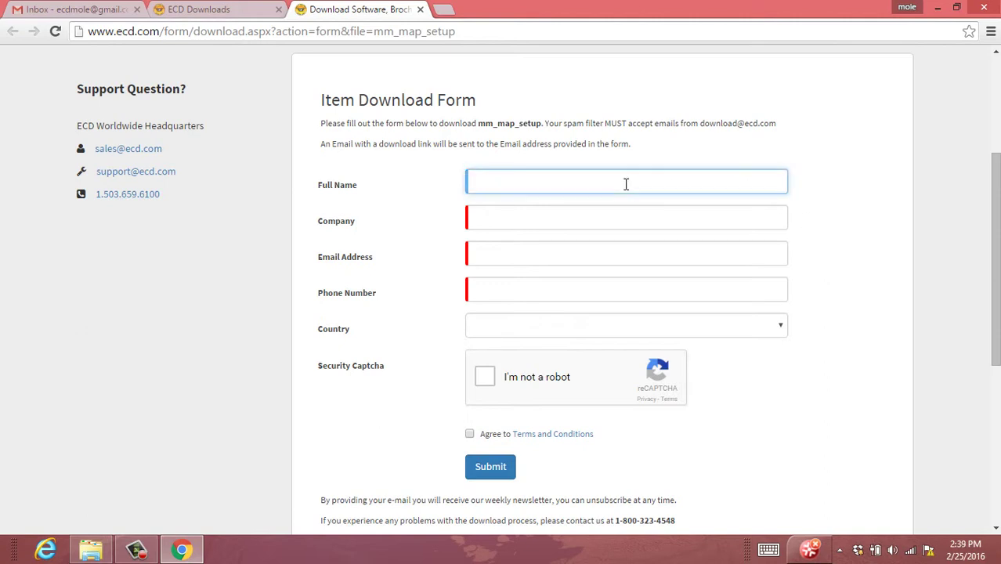
type("mole man")
key("Tab")
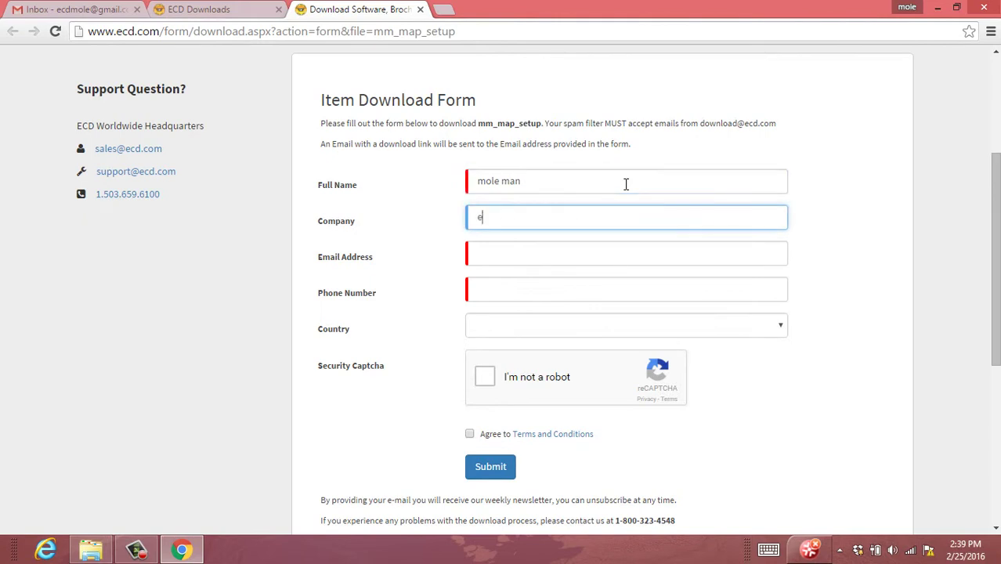
key("Tab")
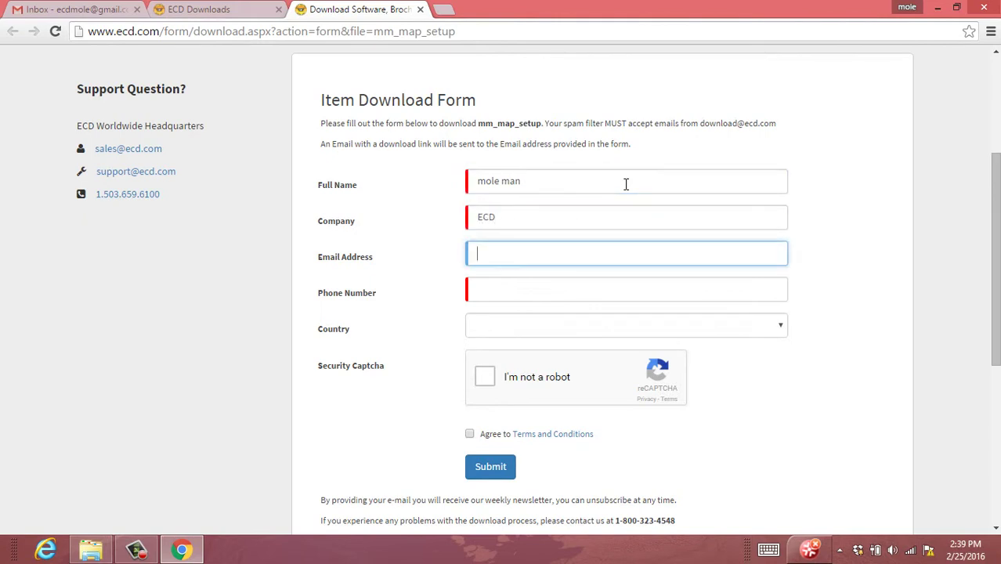
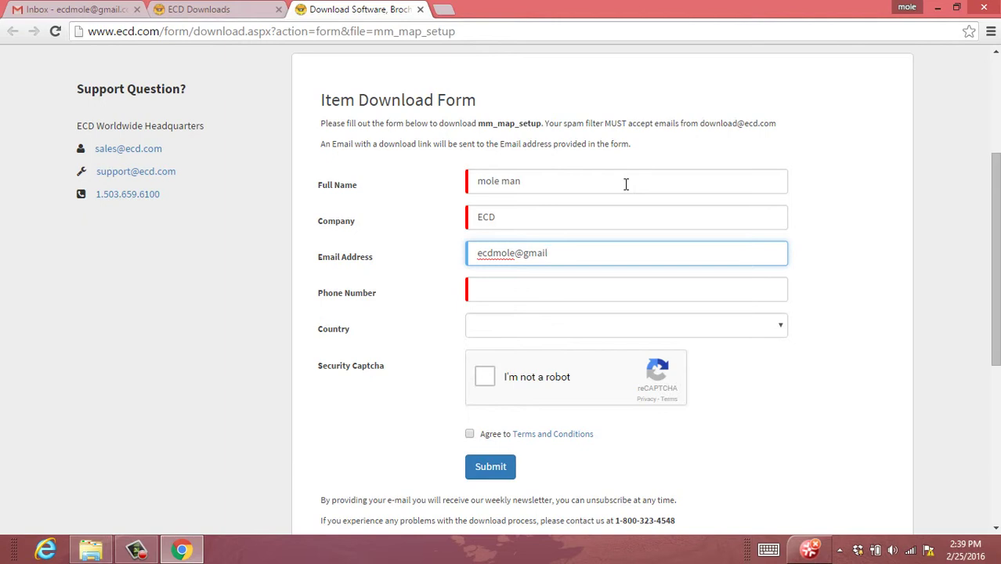
key("Tab")
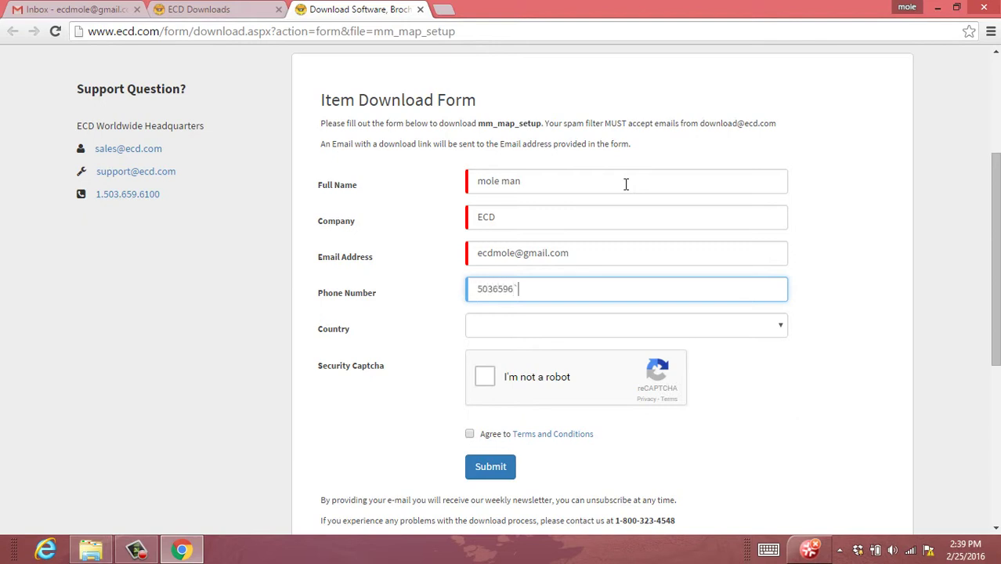
Step: Set Country to United States and Region to Oregon
key("Tab")
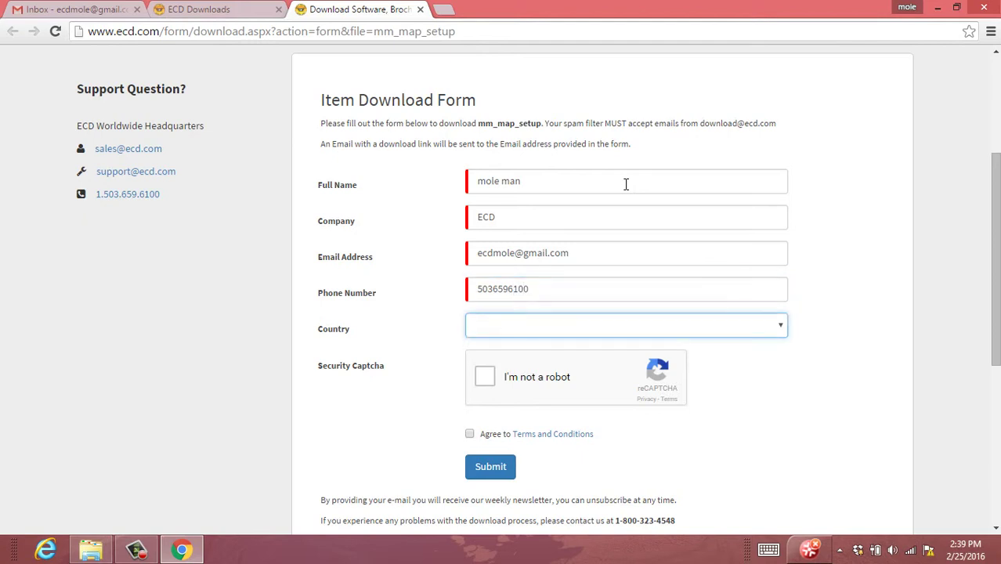
key("Down")
key("Tab")
key("o")
key("o")
key("o")
key("o")
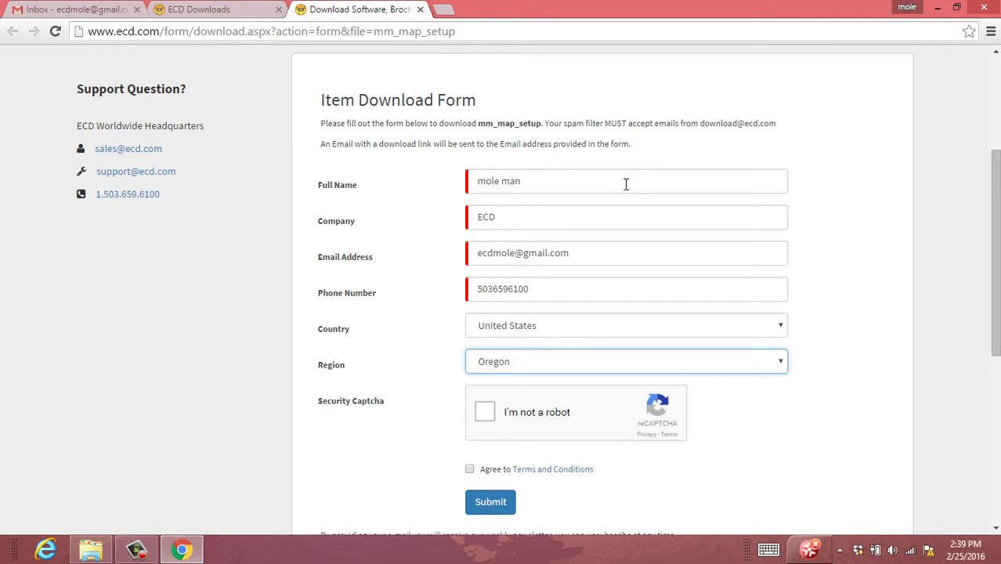
Step: Pass the reCAPTCHA by selecting the roses, tulips and bouquet images, then accept the Terms and Conditions
left_click(486, 415)
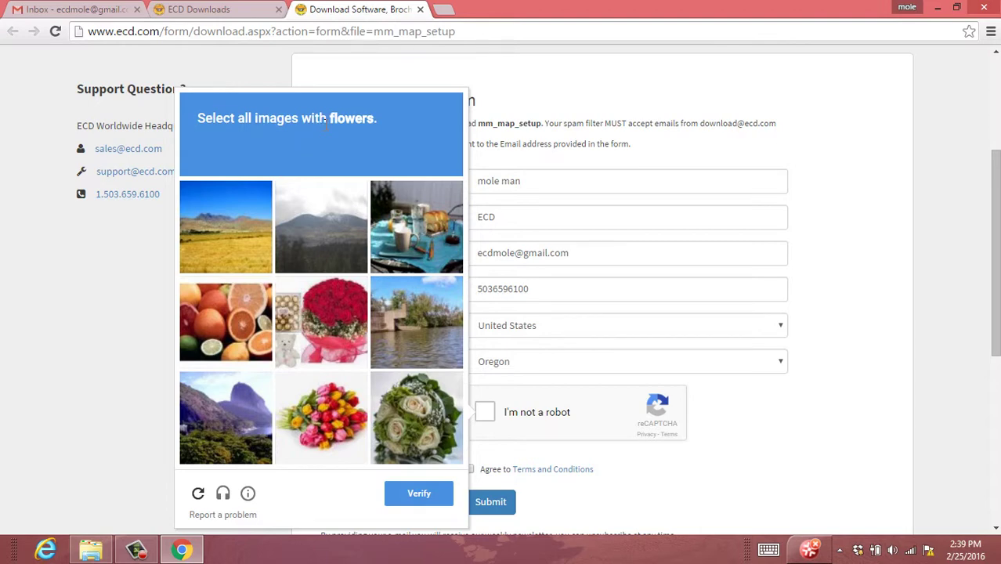
left_click(345, 321)
left_click(327, 409)
left_click(415, 405)
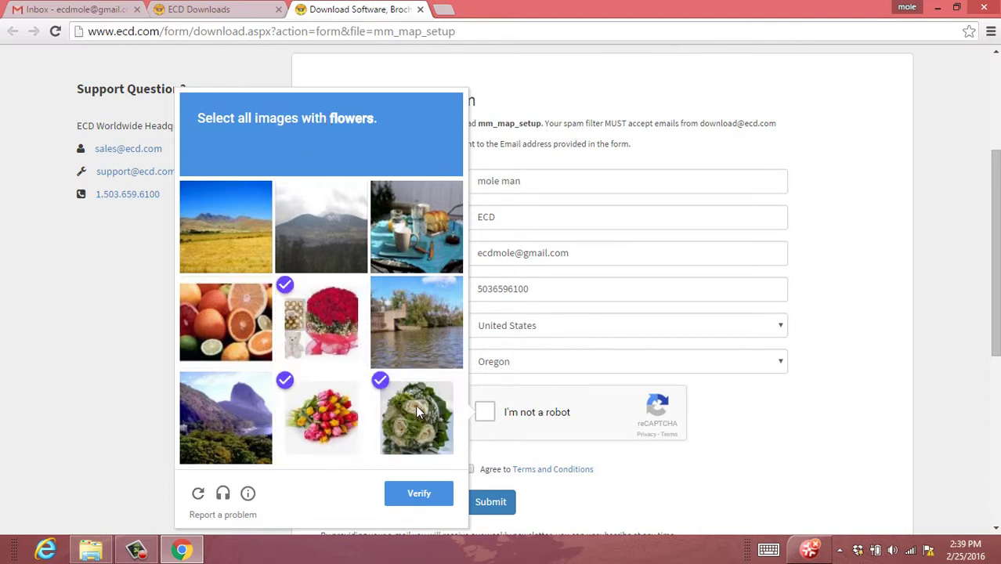
left_click(431, 492)
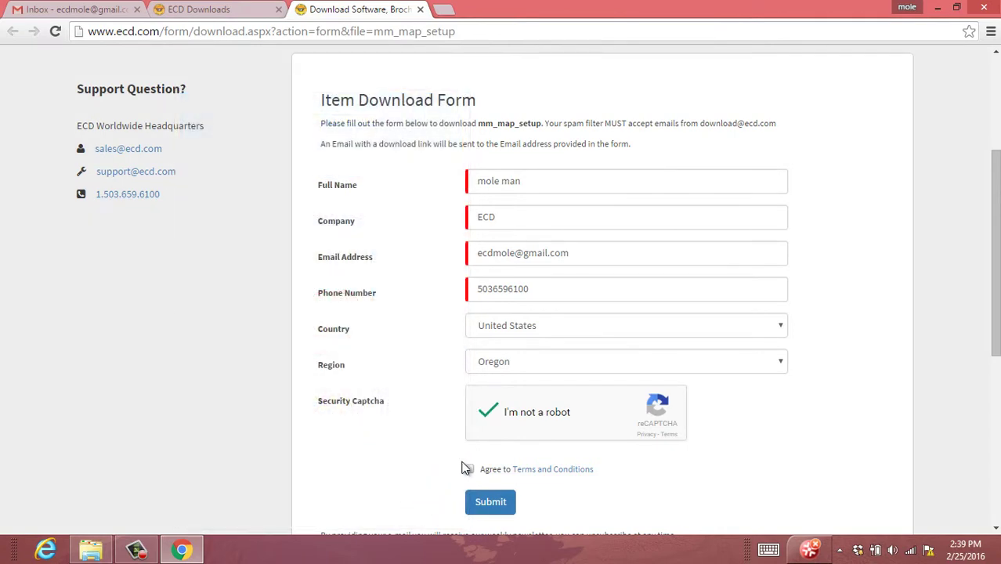
left_click(469, 470)
Step: Submit the mm_map_setup Item Download Form
left_click(491, 504)
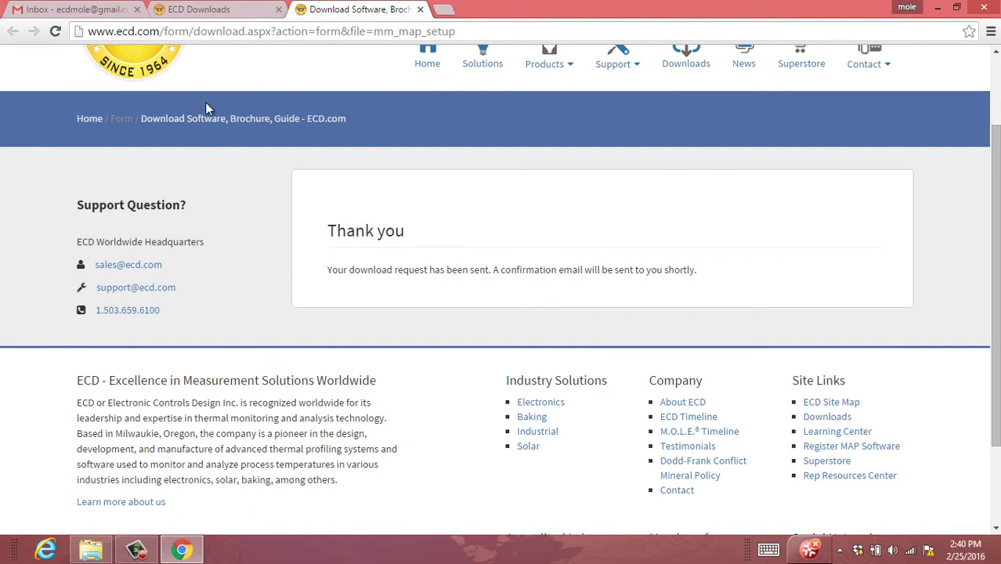
Step: Open the ECD Software Download email in the Gmail inbox to view the mm_map_setup link
left_click(108, 11)
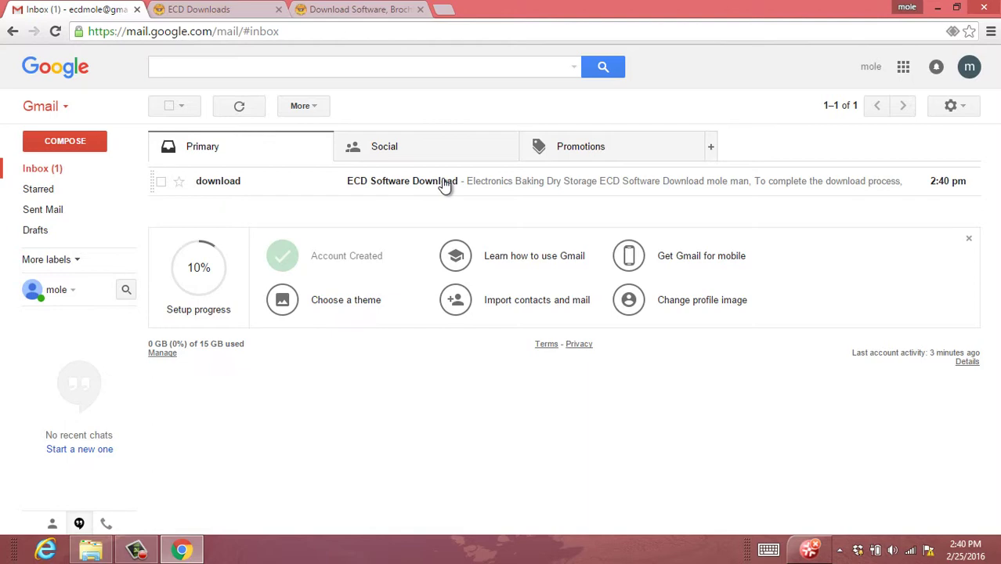
left_click(444, 183)
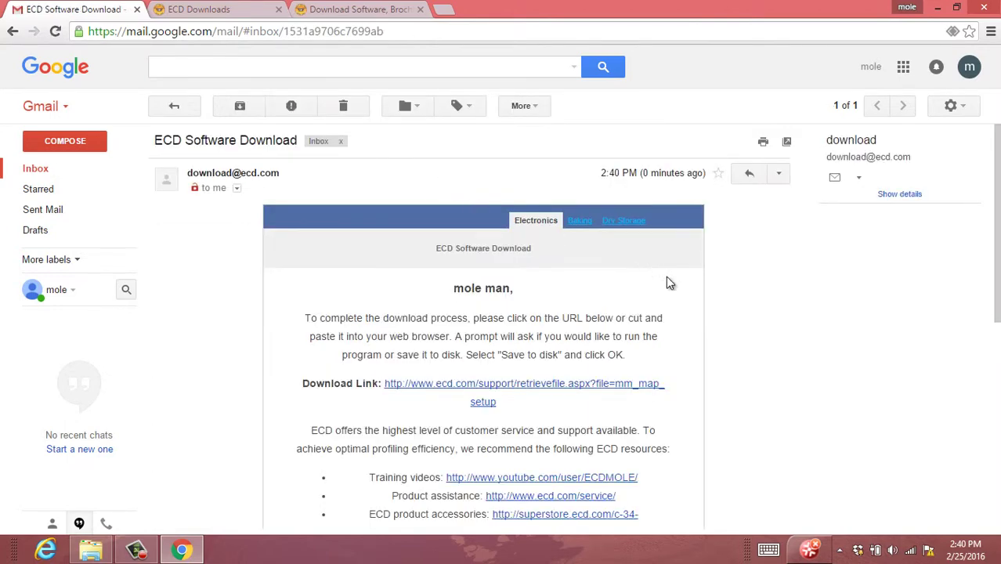
scroll(722, 289, "down", 2)
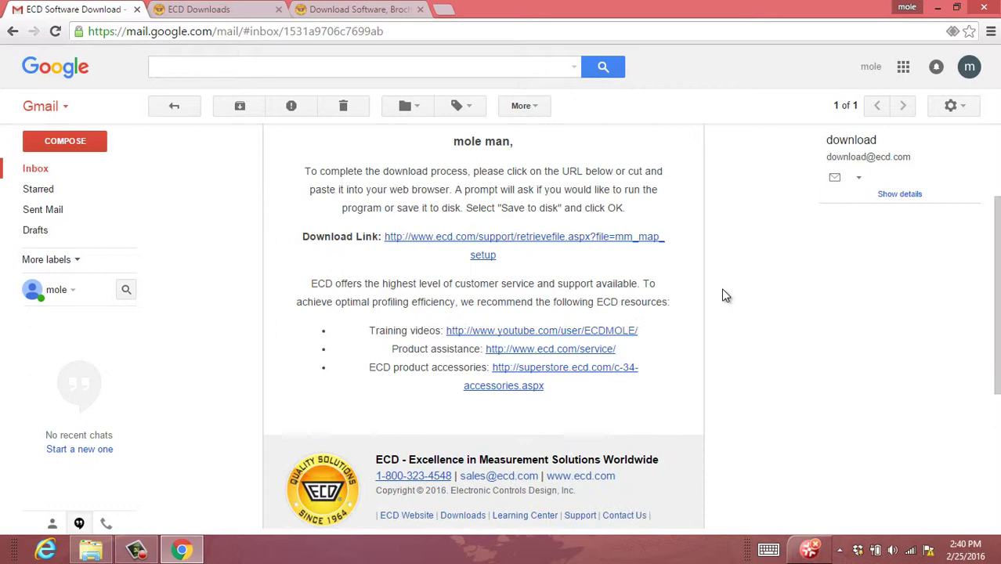
scroll(721, 287, "up", 1)
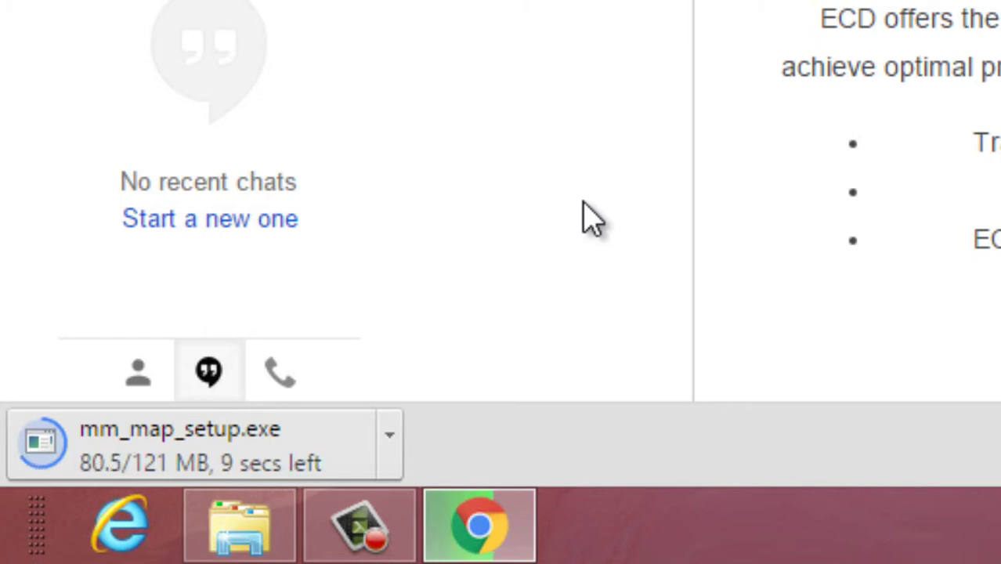
Step: Open the options menu of the running mm_map_setup.exe download
left_click(390, 439)
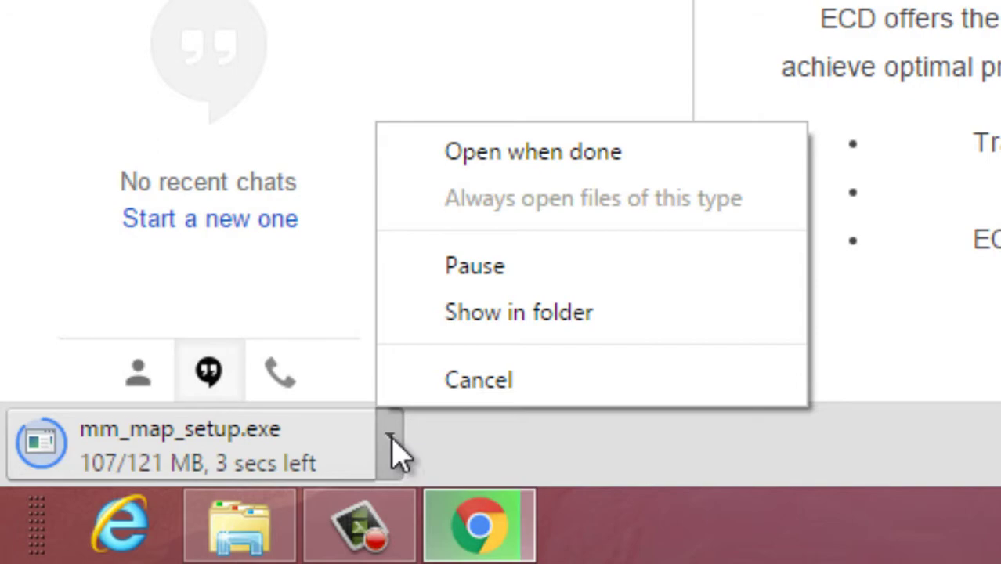